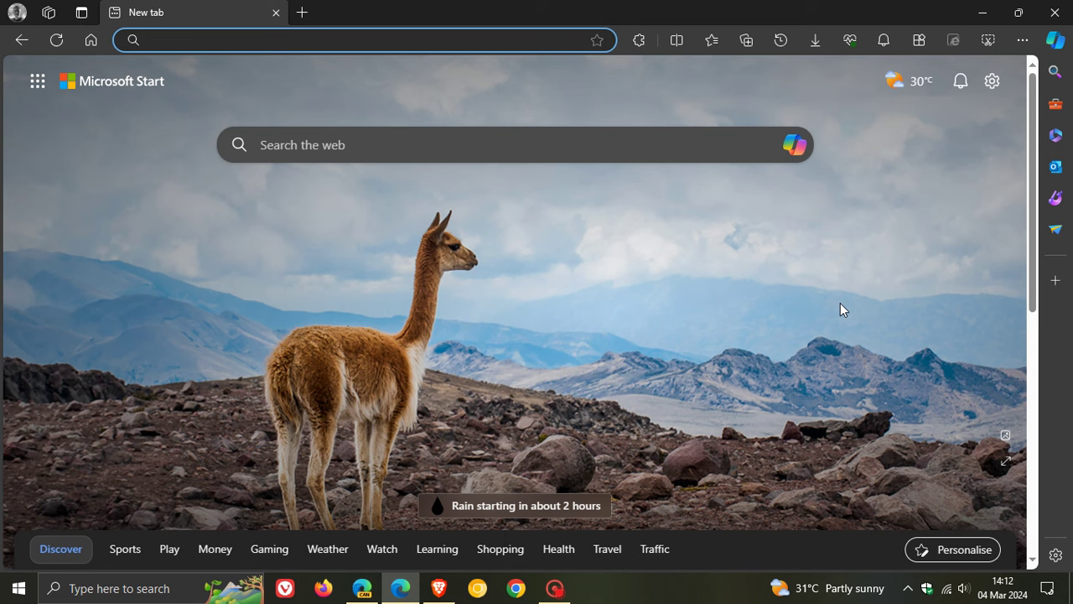
Split the new tab into two panes, widen the left pane slightly, and right-click the Split screen button
{"action": "left_click", "coordinate": [677, 41]}
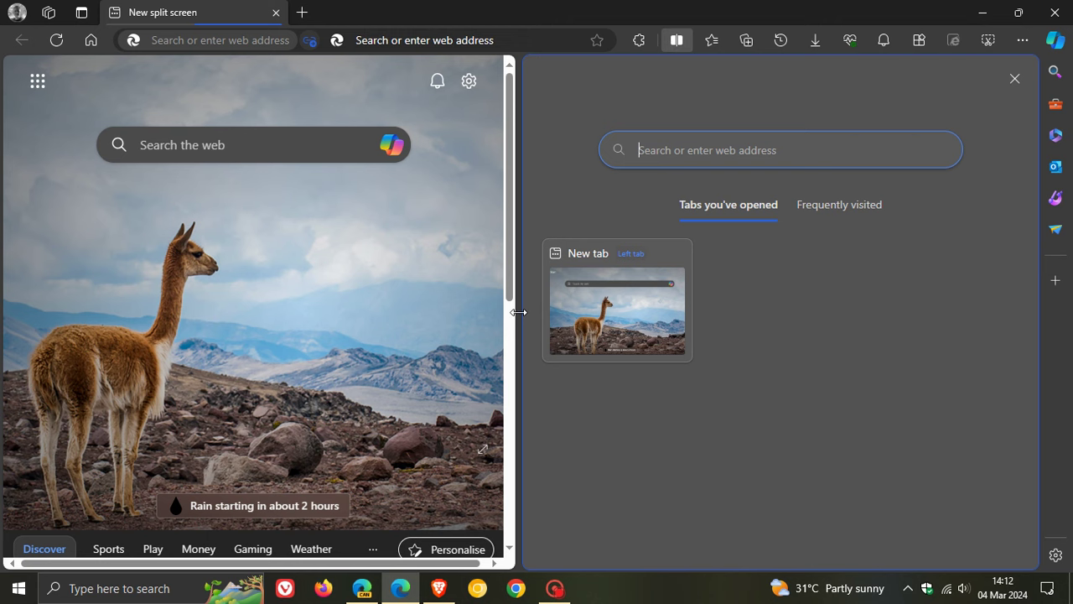
{"action": "left_click_drag", "start_coordinate": [512, 312], "coordinate": [569, 322]}
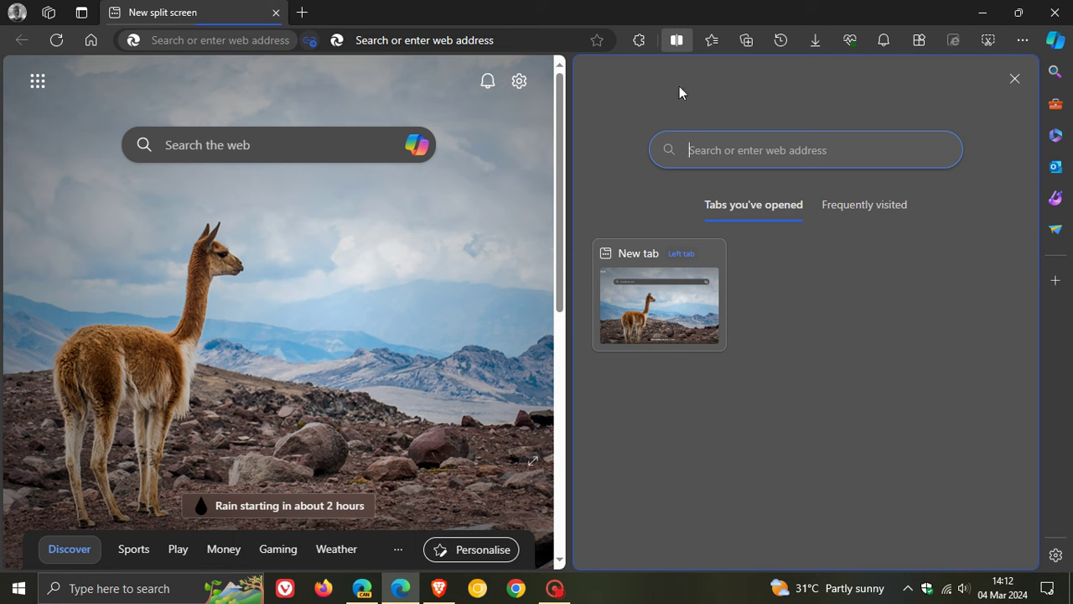
{"action": "right_click", "coordinate": [676, 42]}
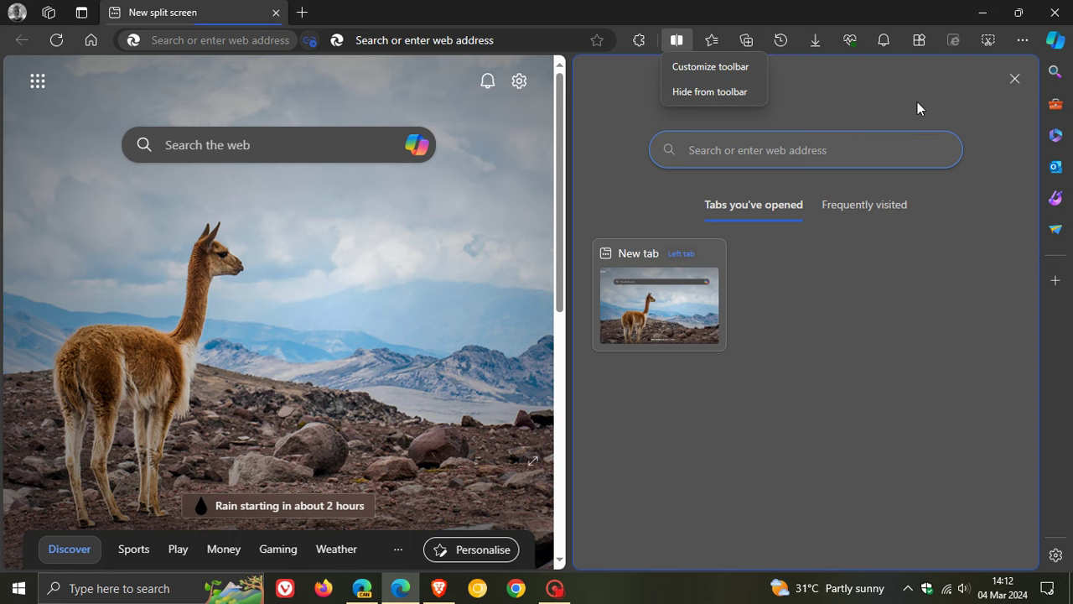
Close the split view and go to Appearance settings from the profile panel
{"action": "left_click", "coordinate": [1016, 79]}
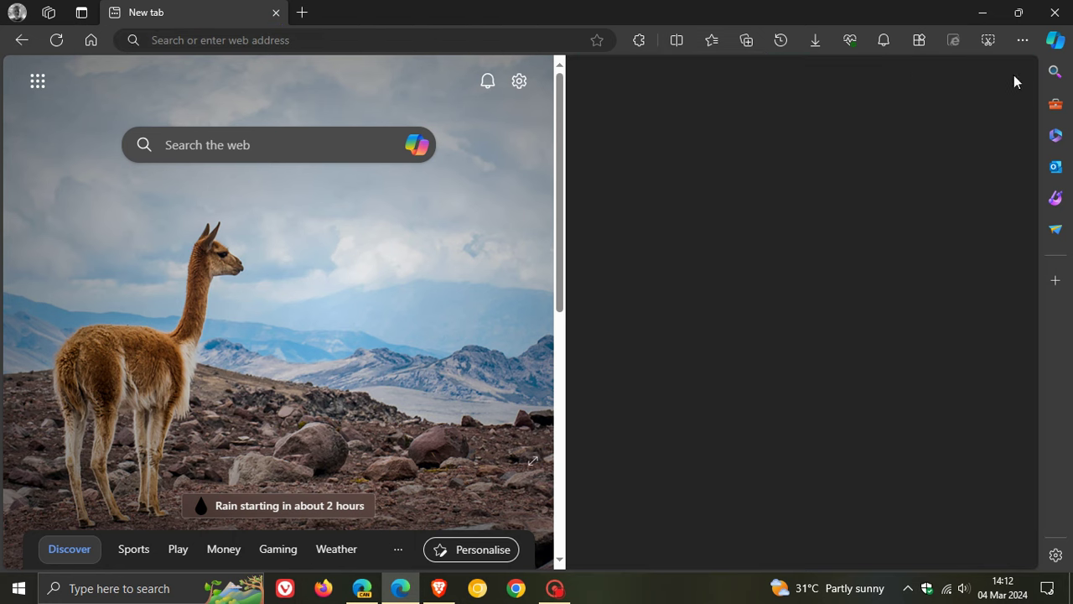
{"action": "left_click", "coordinate": [15, 14]}
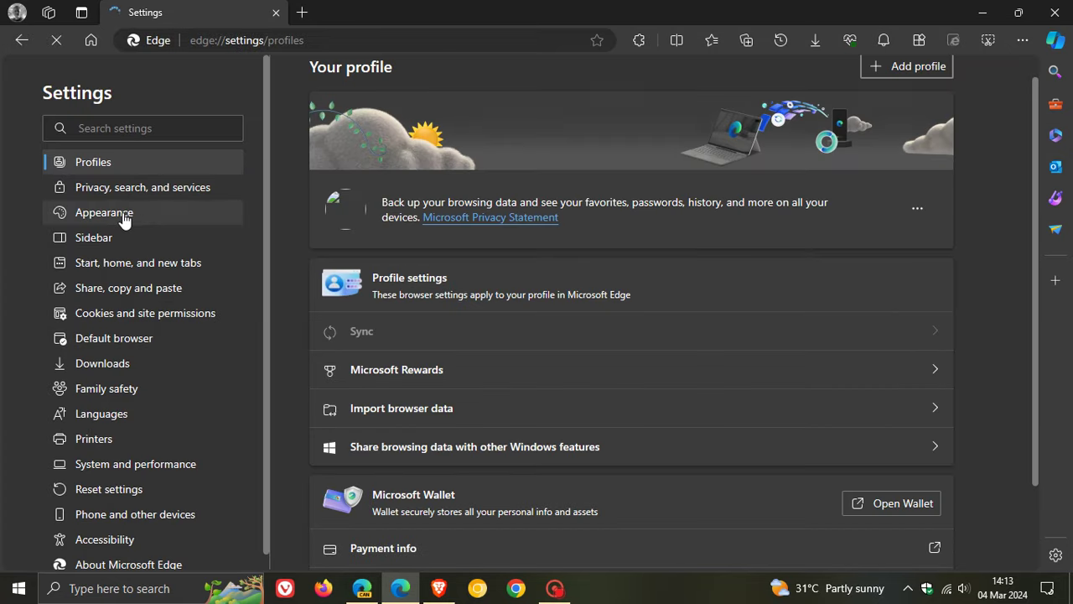
{"action": "left_click", "coordinate": [125, 214]}
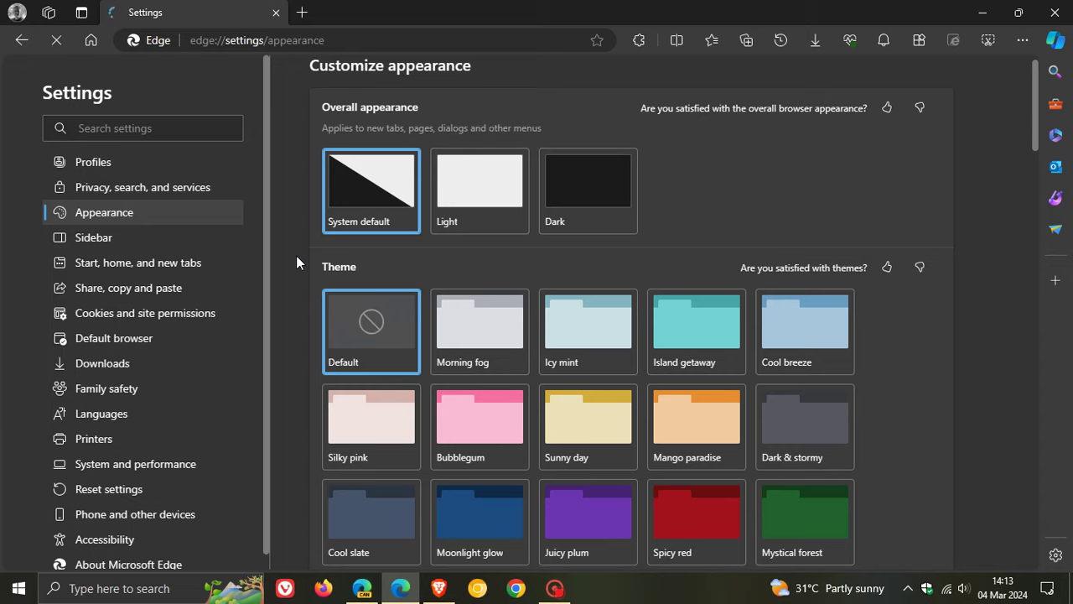
Under Customize toolbar, switch the Split screen button setting off and back on
{"action": "scroll", "coordinate": [296, 255], "scroll_direction": "down", "scroll_amount": 10}
{"action": "scroll", "coordinate": [295, 255], "scroll_direction": "down", "scroll_amount": 6}
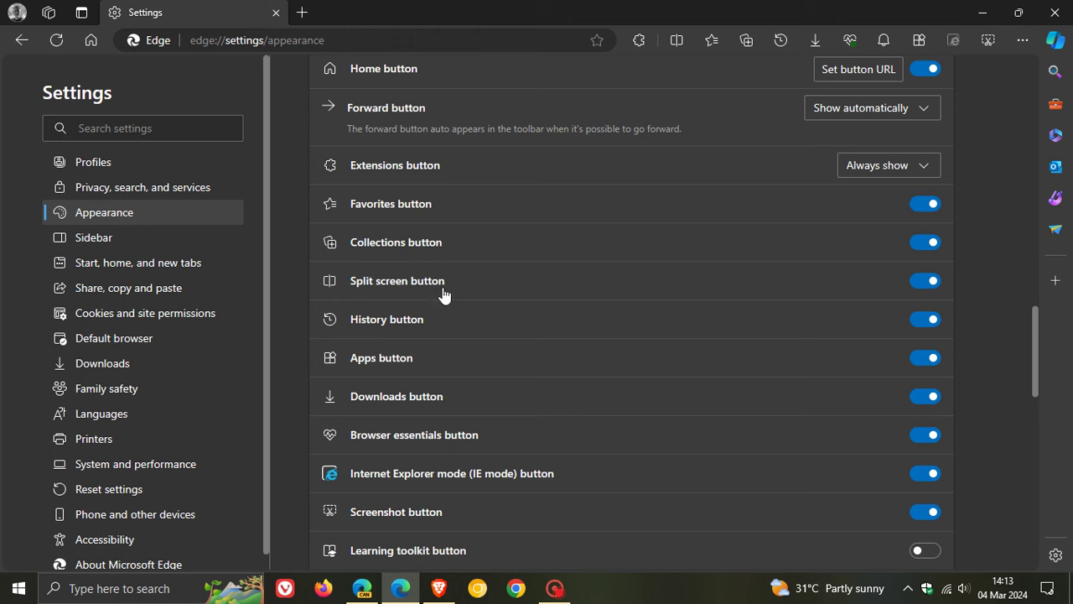
{"action": "left_click", "coordinate": [926, 290]}
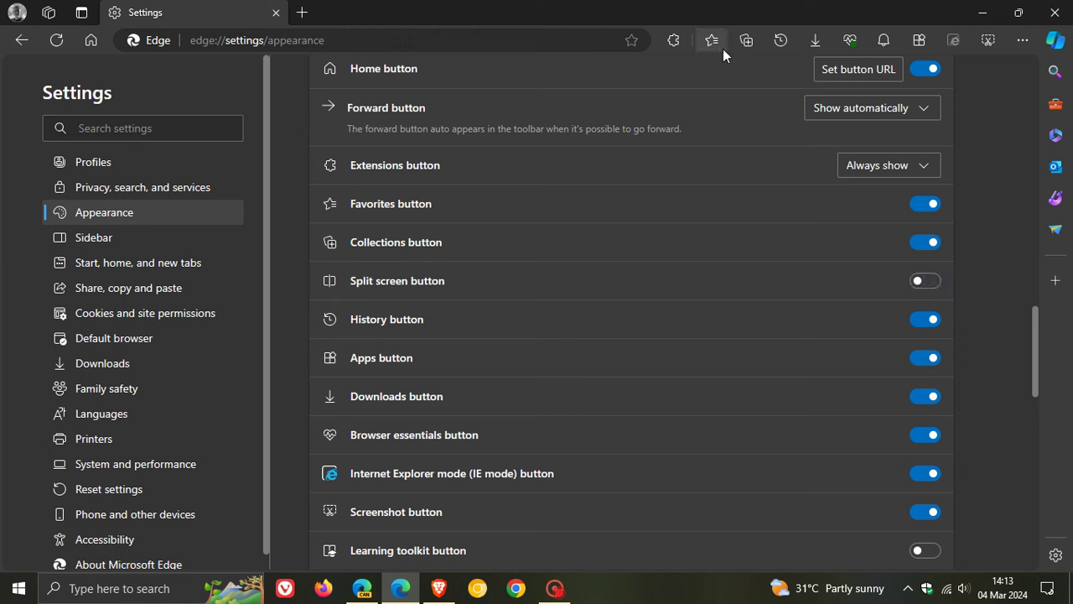
{"action": "left_click", "coordinate": [938, 283]}
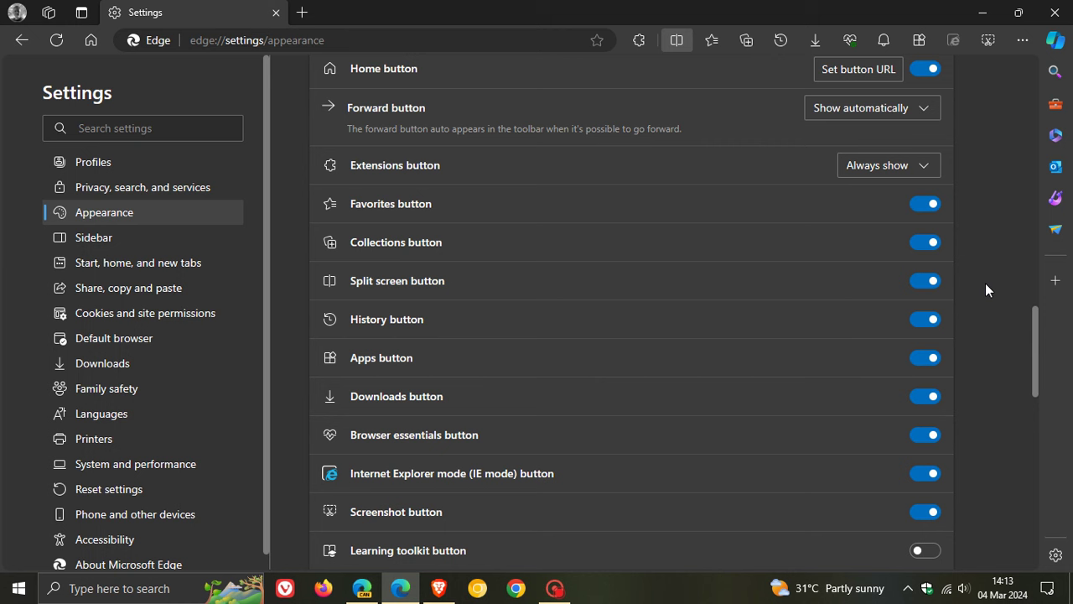
Minimise the Edge Settings window
{"action": "left_click", "coordinate": [983, 15]}
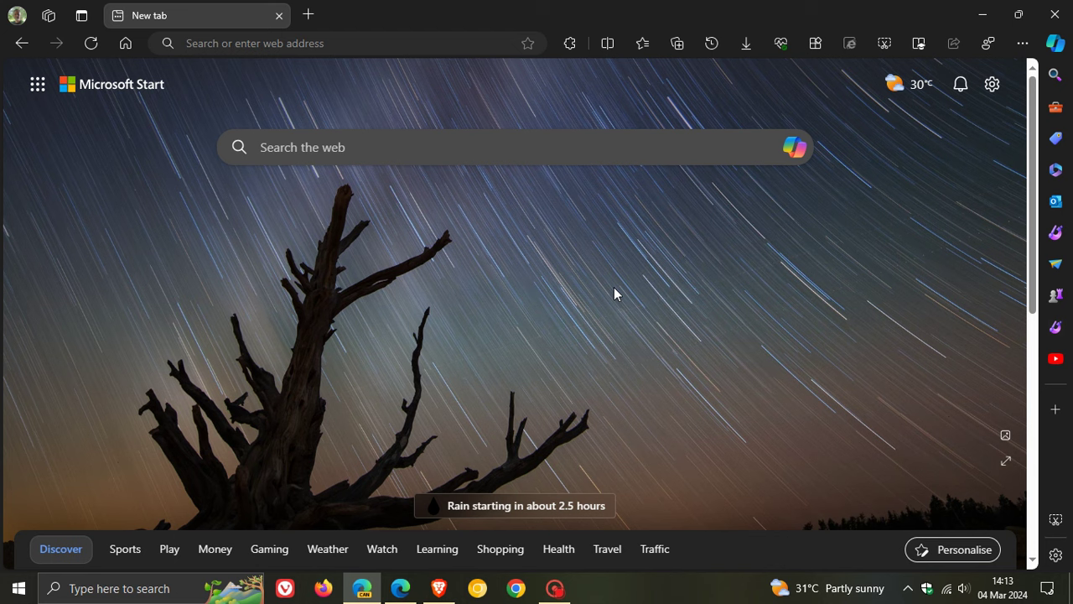
Open this window's settings from the profile panel, choose Appearance, and scroll to the Split screen section
{"action": "left_click", "coordinate": [17, 15]}
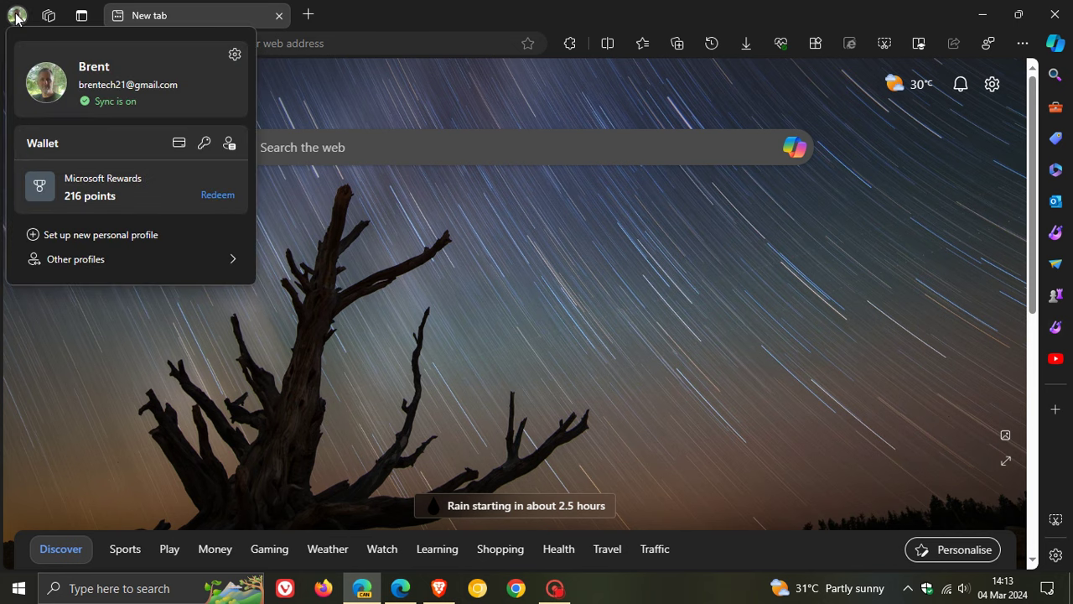
{"action": "left_click", "coordinate": [234, 54]}
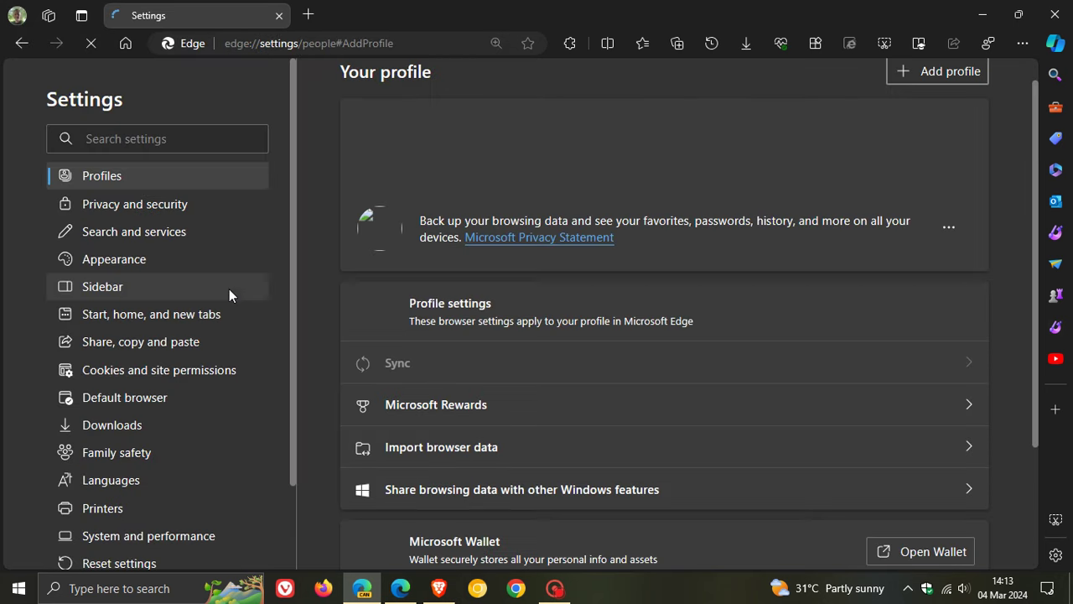
{"action": "left_click", "coordinate": [138, 262]}
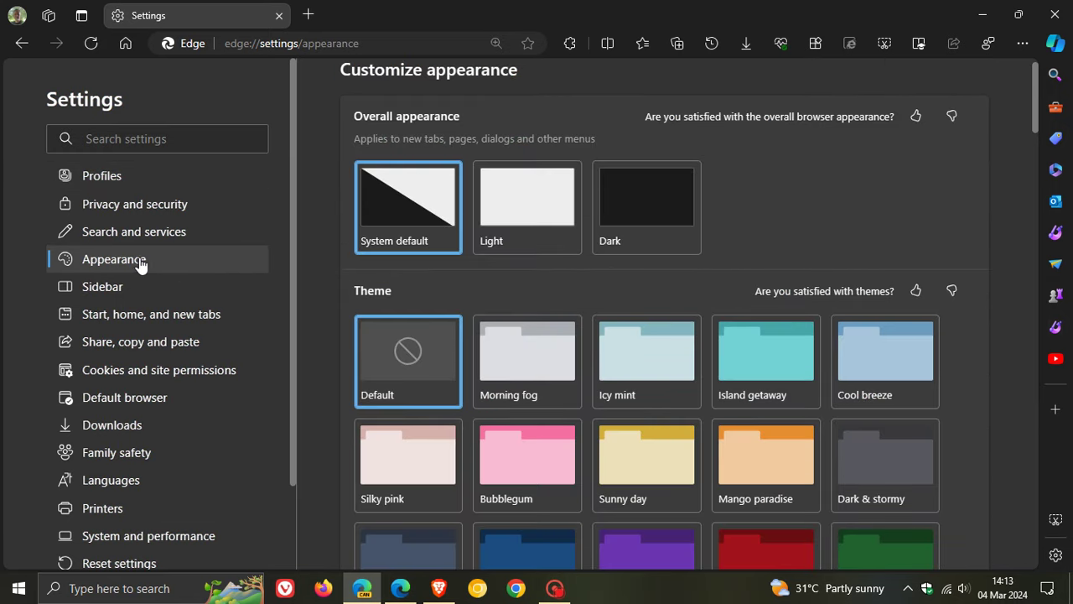
{"action": "scroll", "coordinate": [318, 288], "scroll_direction": "down", "scroll_amount": 10}
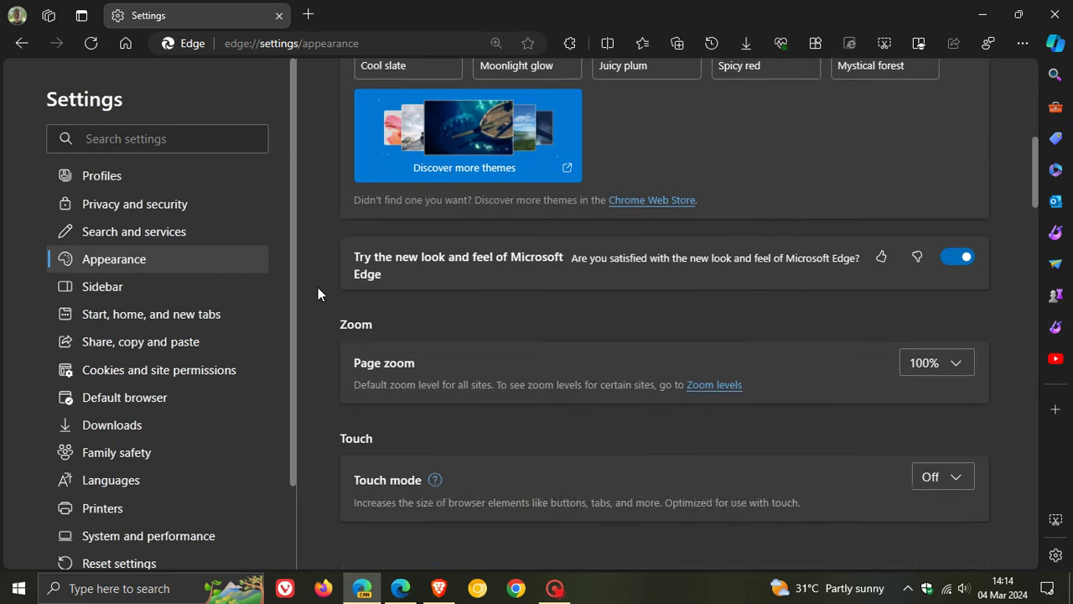
{"action": "scroll", "coordinate": [317, 286], "scroll_direction": "down", "scroll_amount": 6}
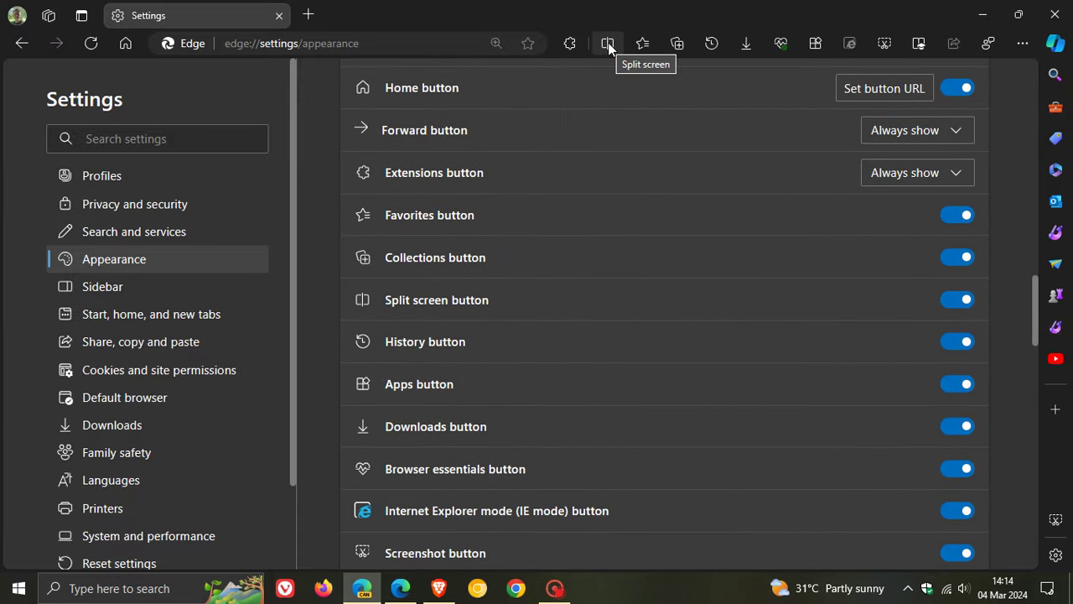
{"action": "scroll", "coordinate": [323, 281], "scroll_direction": "down", "scroll_amount": 8}
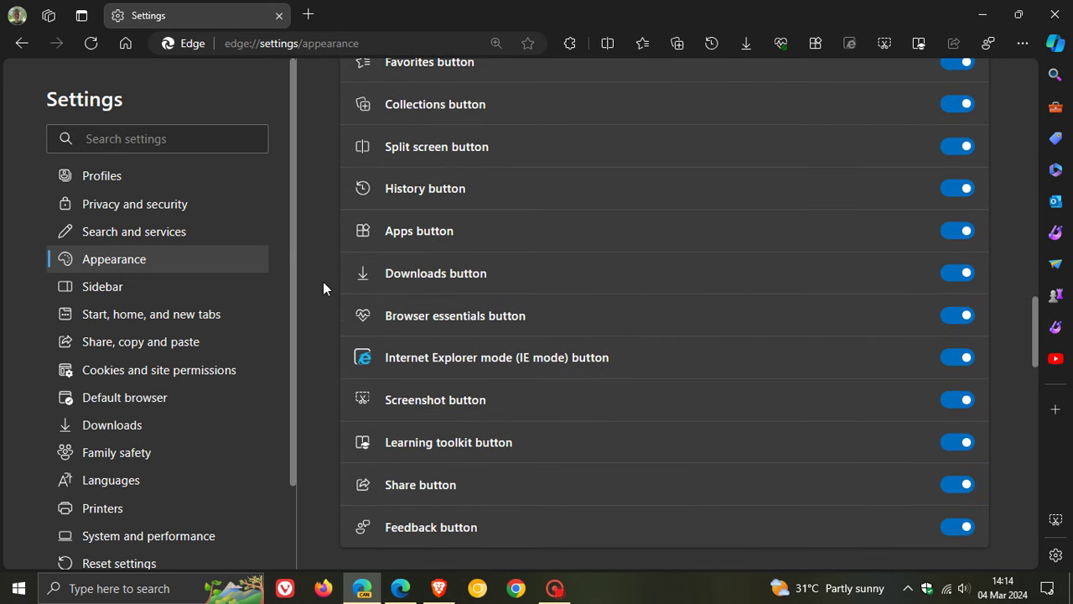
{"action": "scroll", "coordinate": [325, 287], "scroll_direction": "down", "scroll_amount": 4}
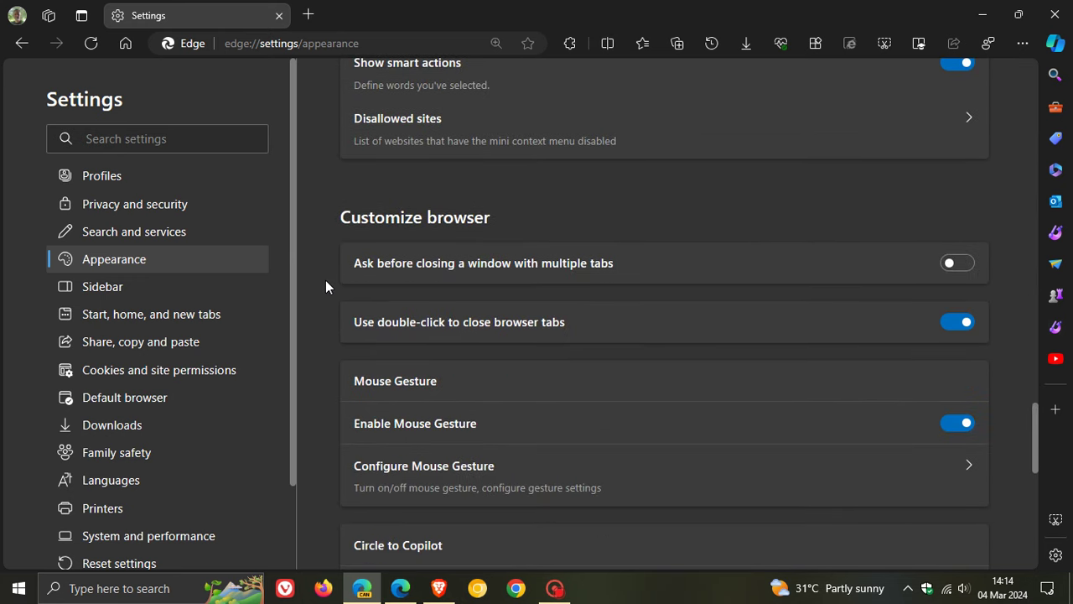
{"action": "scroll", "coordinate": [326, 286], "scroll_direction": "down", "scroll_amount": 2}
{"action": "scroll", "coordinate": [326, 281], "scroll_direction": "down", "scroll_amount": 4}
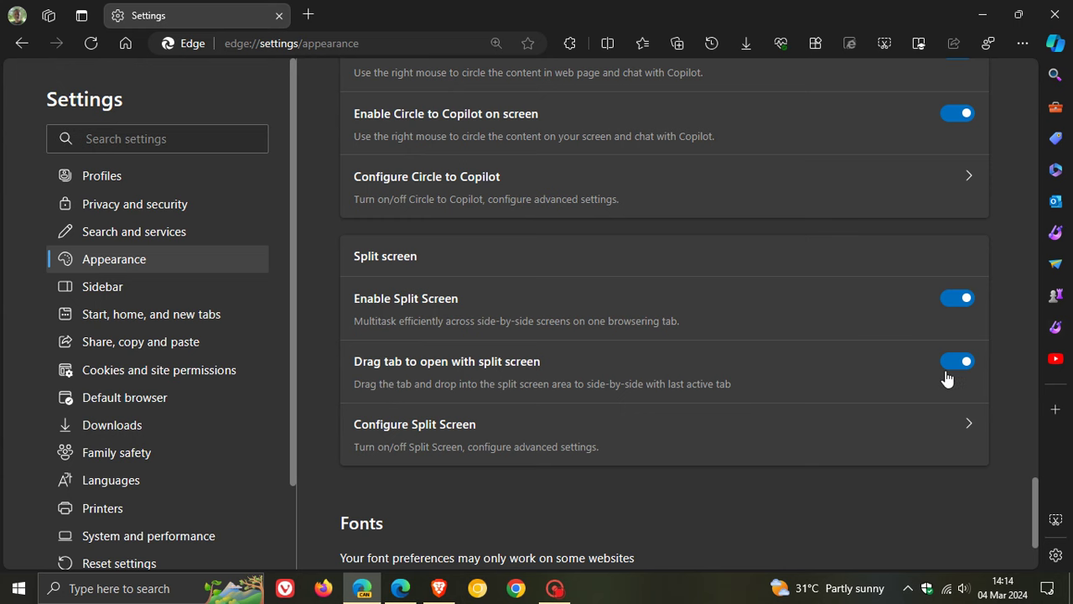
Open the Configure Split Screen page, then return to the Appearance settings
{"action": "left_click", "coordinate": [642, 442]}
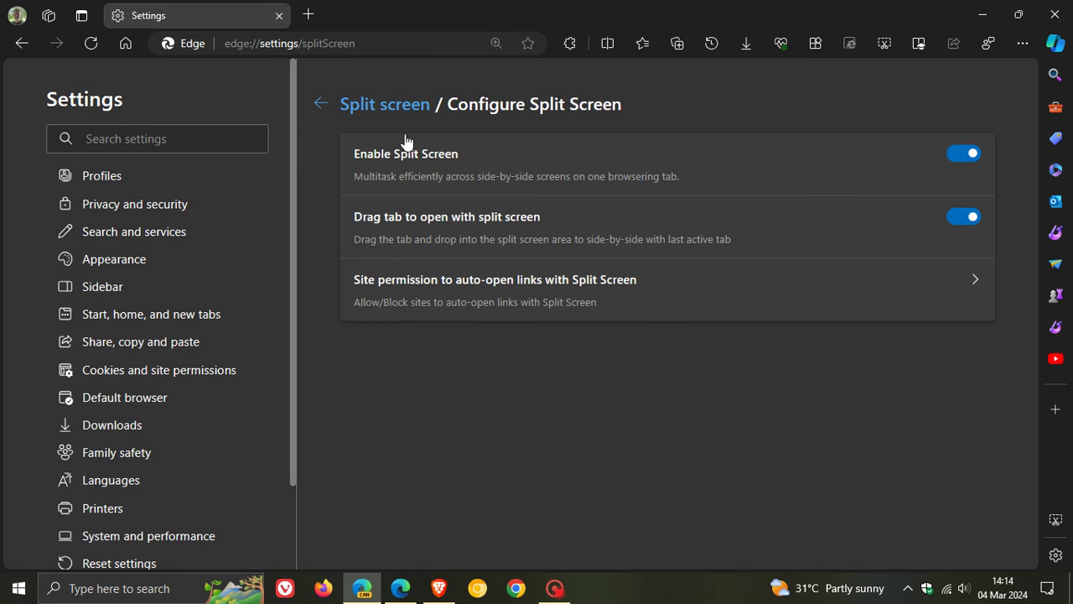
{"action": "left_click", "coordinate": [321, 106]}
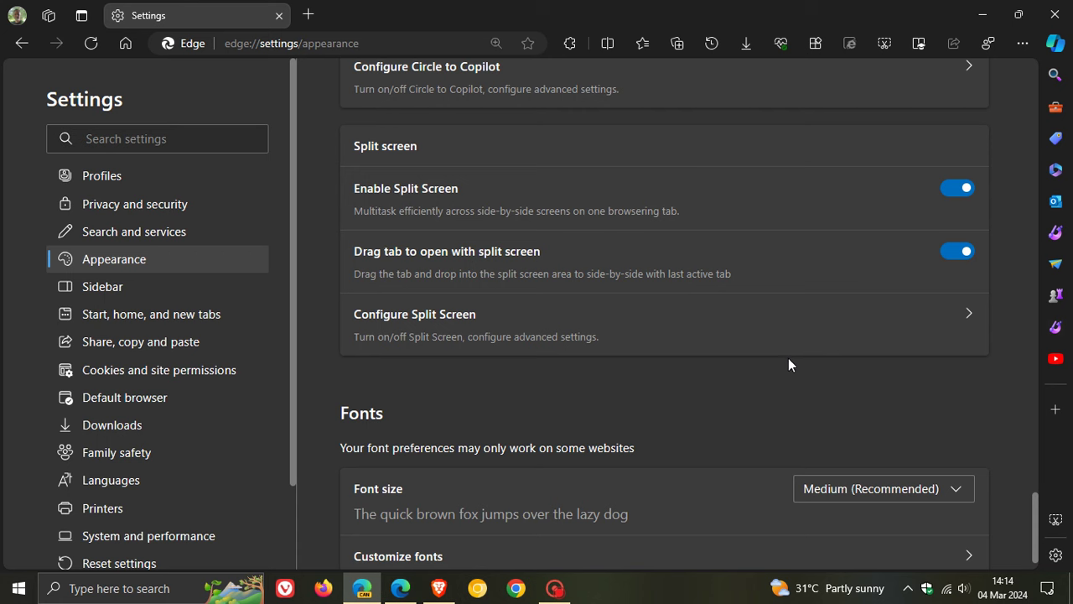
Turn off Enable Split Screen and restart Edge to apply it
{"action": "left_click", "coordinate": [950, 192]}
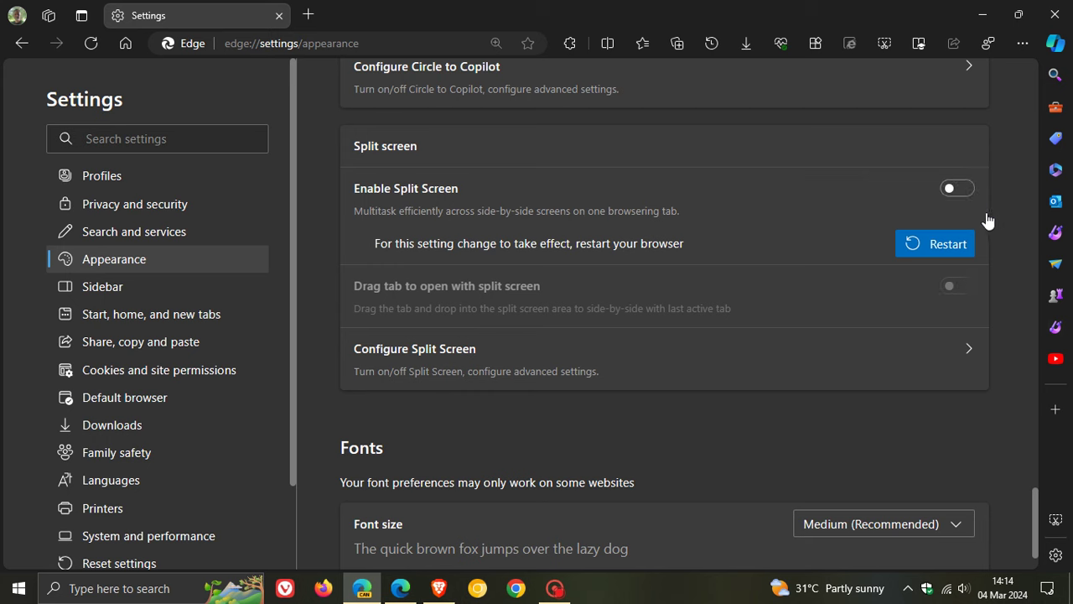
{"action": "left_click", "coordinate": [916, 245]}
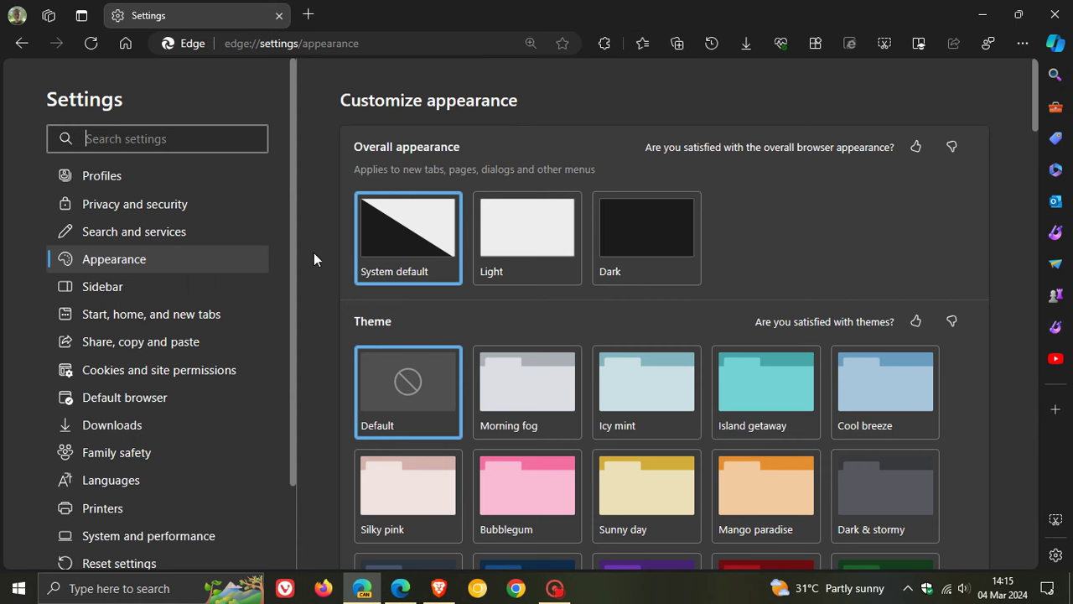
Scroll down Appearance settings to the Split screen section, where Enable Split Screen shows off
{"action": "scroll", "coordinate": [314, 253], "scroll_direction": "down", "scroll_amount": 3}
{"action": "scroll", "coordinate": [313, 253], "scroll_direction": "down", "scroll_amount": 3}
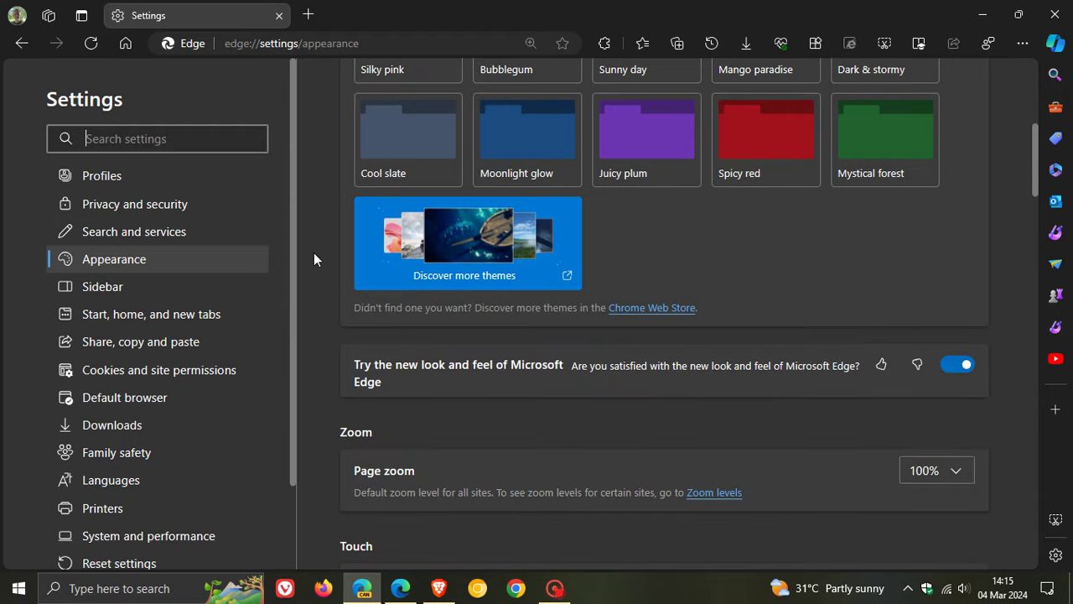
{"action": "scroll", "coordinate": [314, 254], "scroll_direction": "down", "scroll_amount": 1}
{"action": "scroll", "coordinate": [313, 254], "scroll_direction": "down", "scroll_amount": 5}
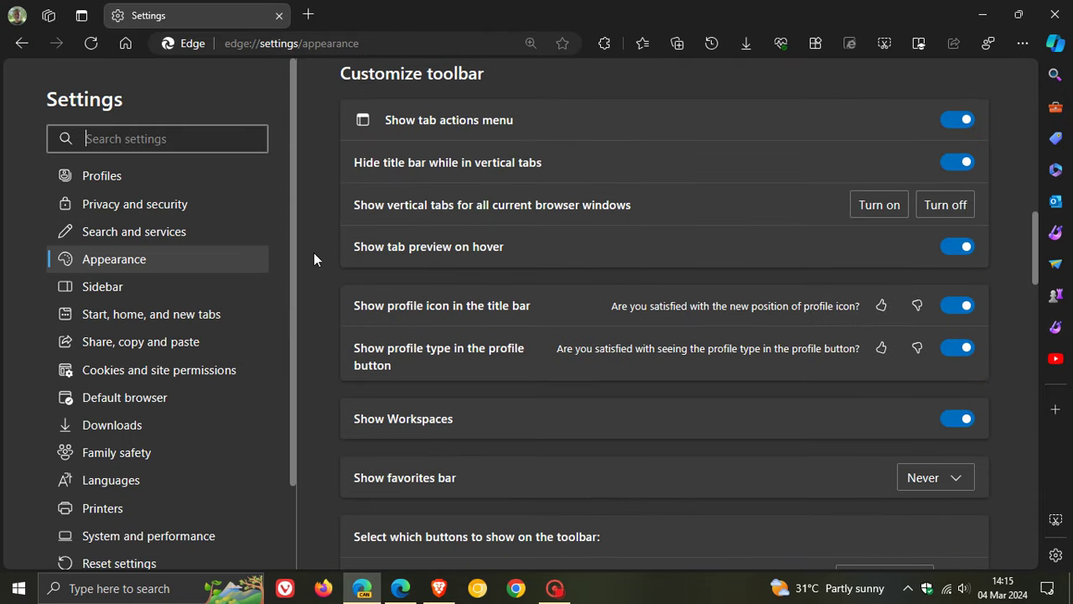
{"action": "scroll", "coordinate": [314, 253], "scroll_direction": "down", "scroll_amount": 5}
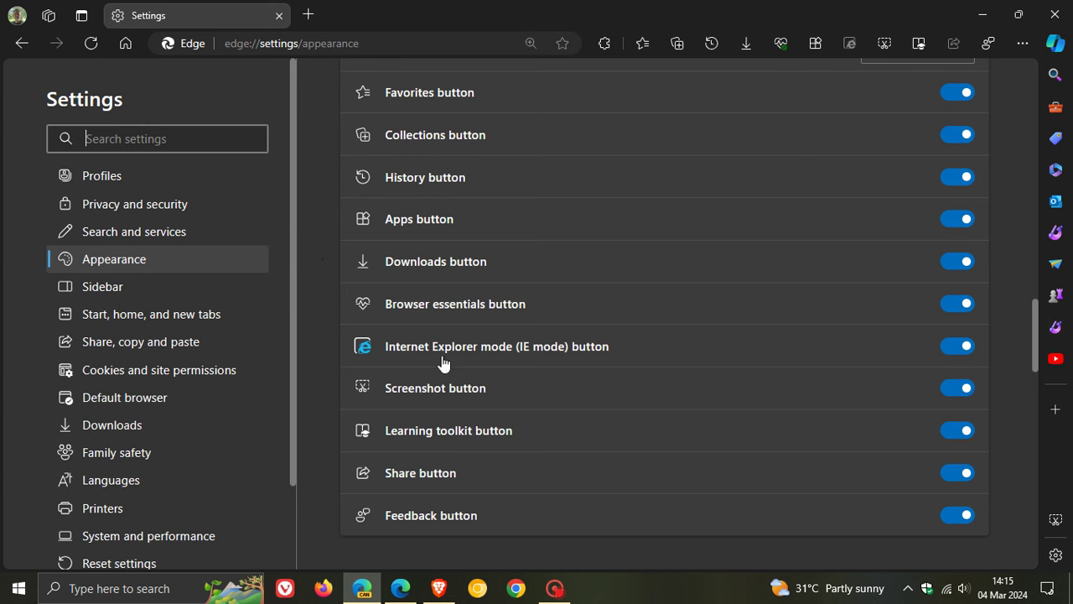
{"action": "scroll", "coordinate": [460, 163], "scroll_direction": "up", "scroll_amount": 1}
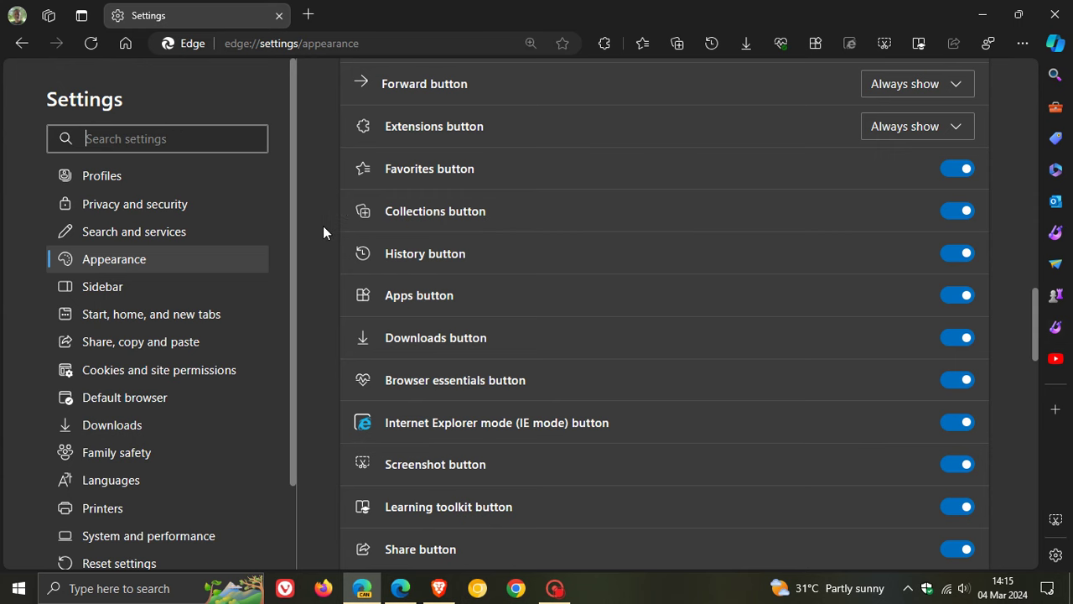
{"action": "scroll", "coordinate": [322, 231], "scroll_direction": "down", "scroll_amount": 2}
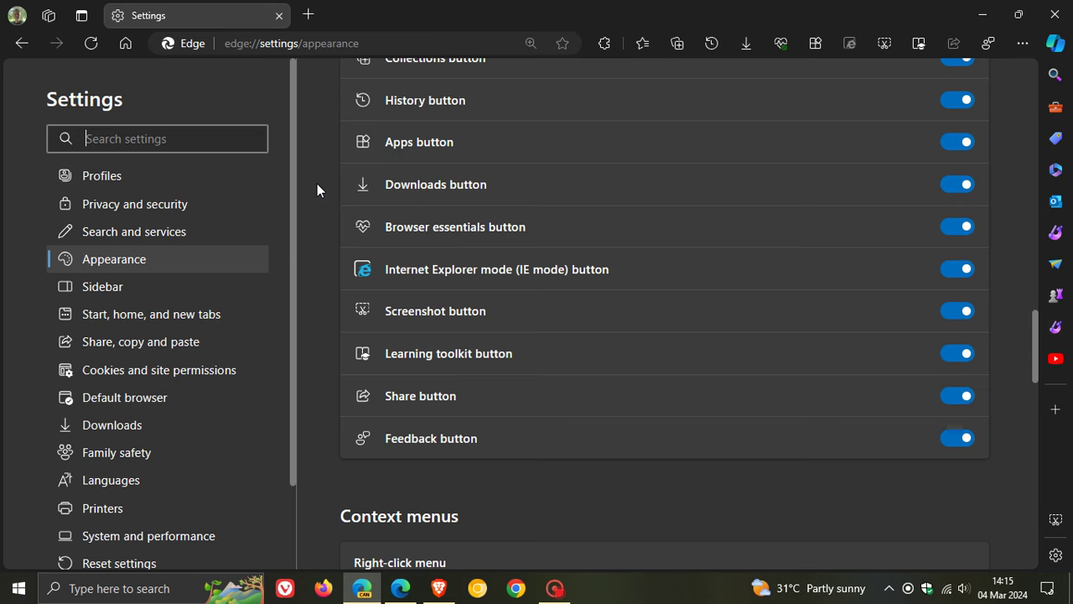
{"action": "scroll", "coordinate": [317, 190], "scroll_direction": "down", "scroll_amount": 5}
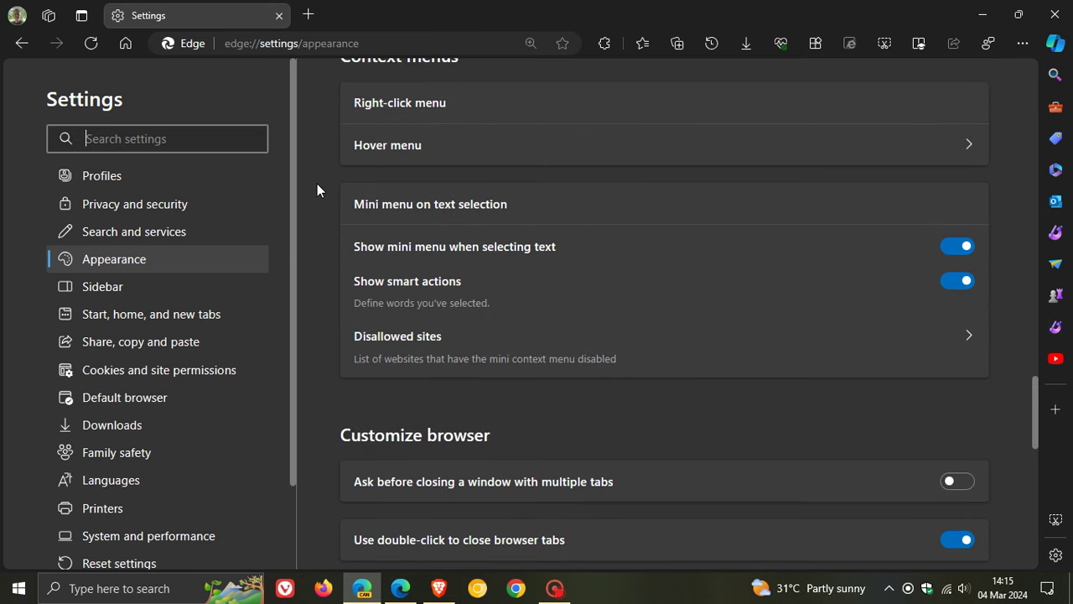
{"action": "scroll", "coordinate": [317, 189], "scroll_direction": "down", "scroll_amount": 4}
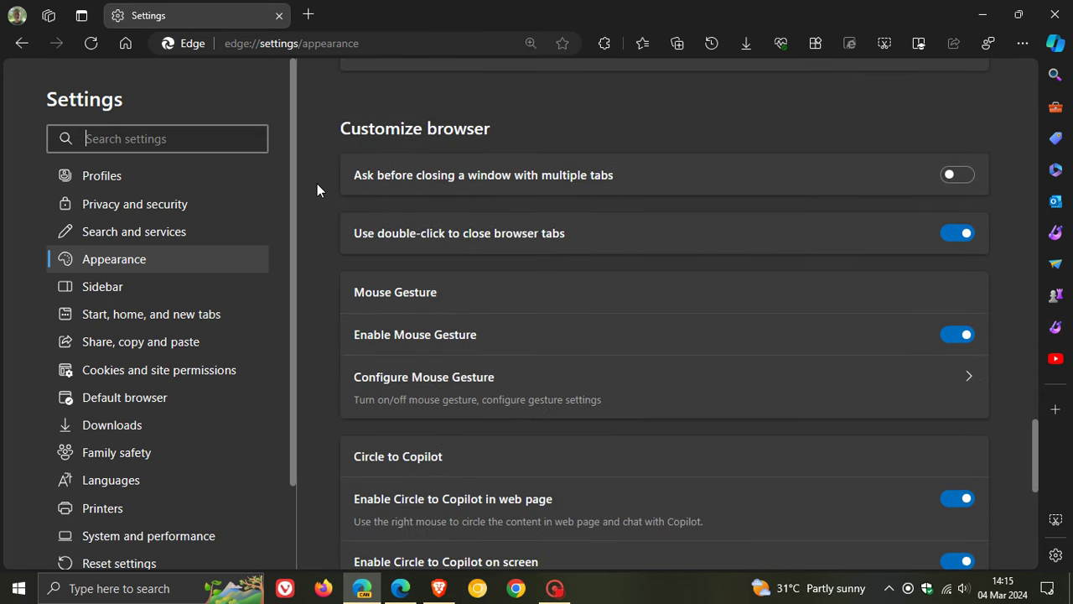
{"action": "scroll", "coordinate": [317, 189], "scroll_direction": "down", "scroll_amount": 2}
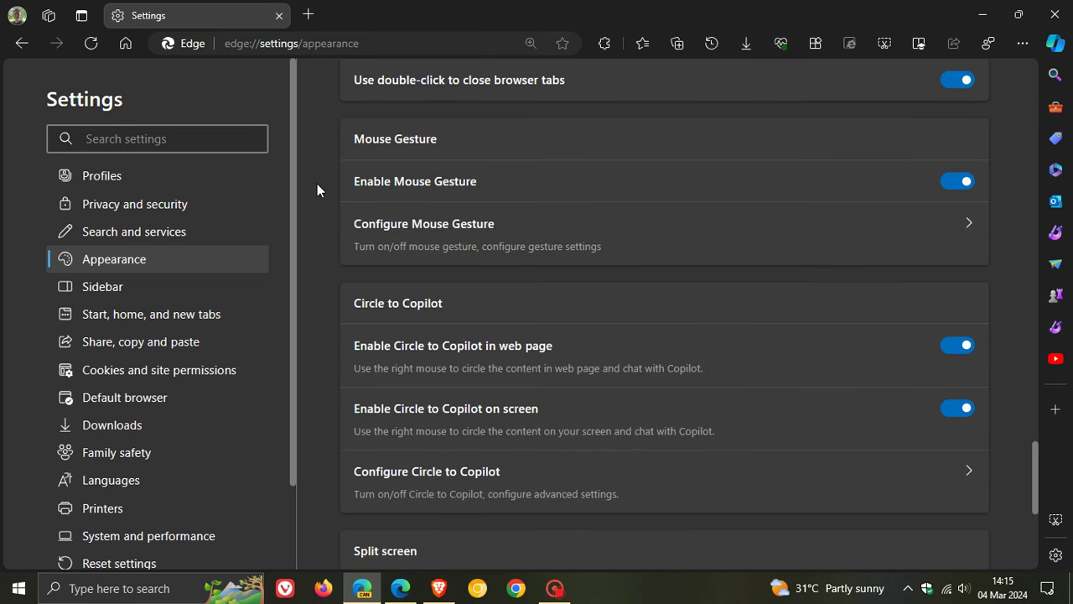
{"action": "scroll", "coordinate": [316, 190], "scroll_direction": "down", "scroll_amount": 2}
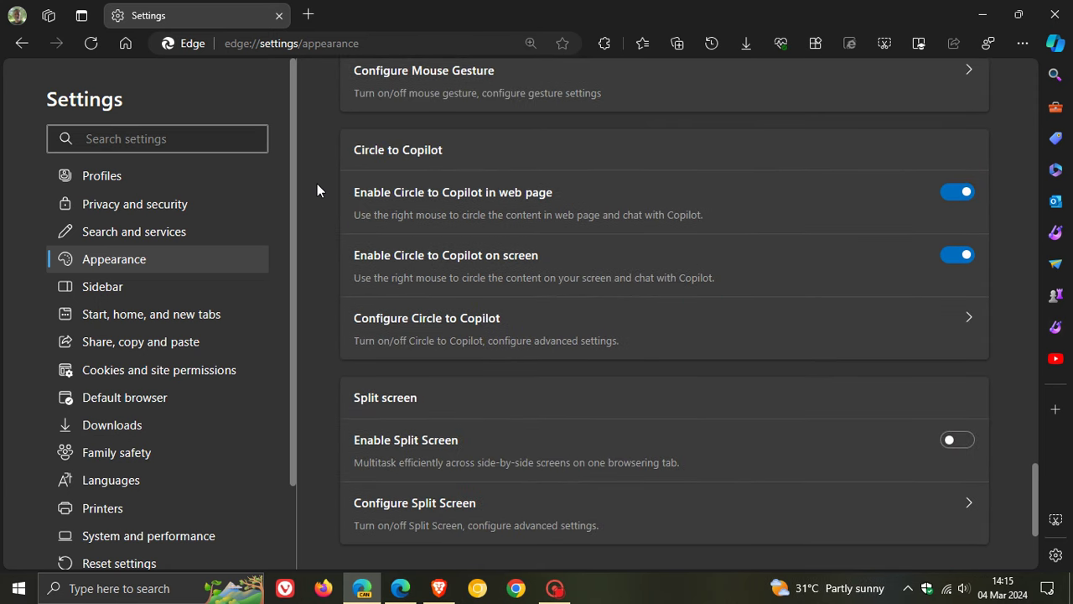
{"action": "scroll", "coordinate": [317, 190], "scroll_direction": "down", "scroll_amount": 1}
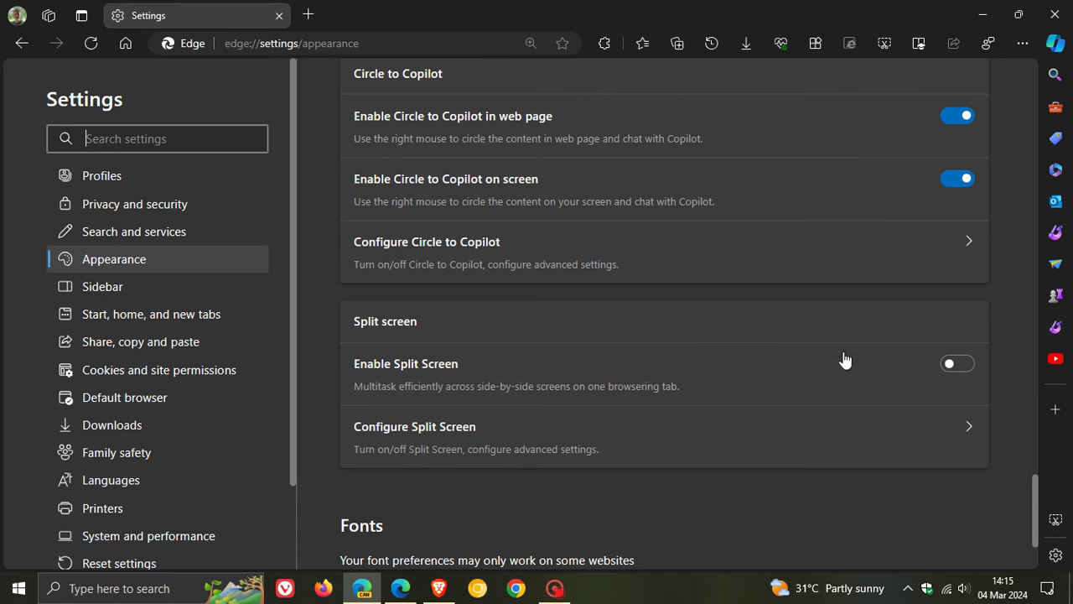
Turn Enable Split Screen back on, restart Edge, and scroll back to the Split screen section
{"action": "left_click", "coordinate": [971, 365]}
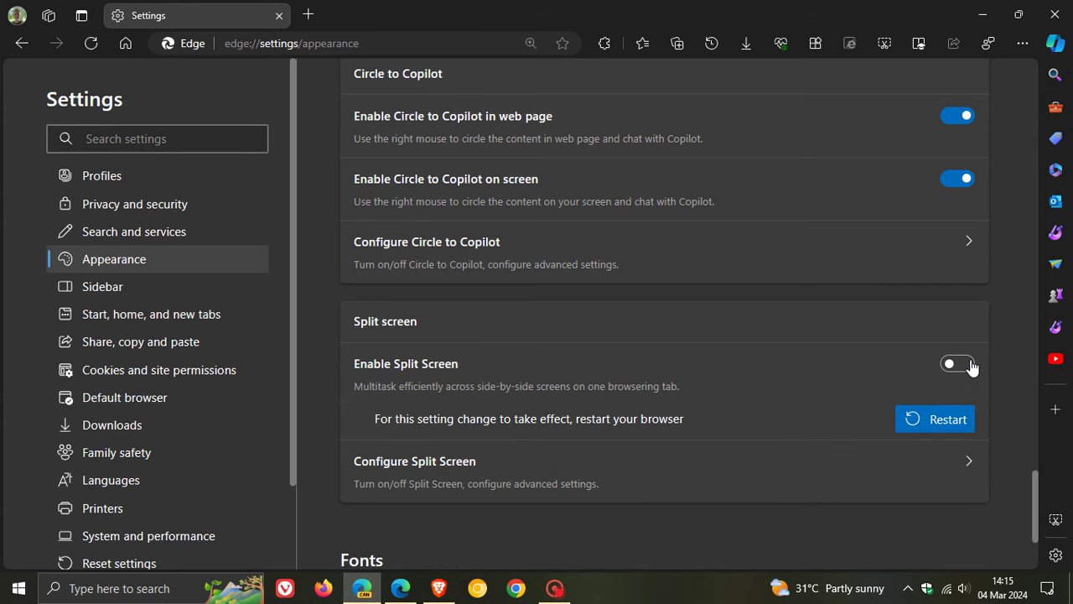
{"action": "left_click", "coordinate": [935, 416]}
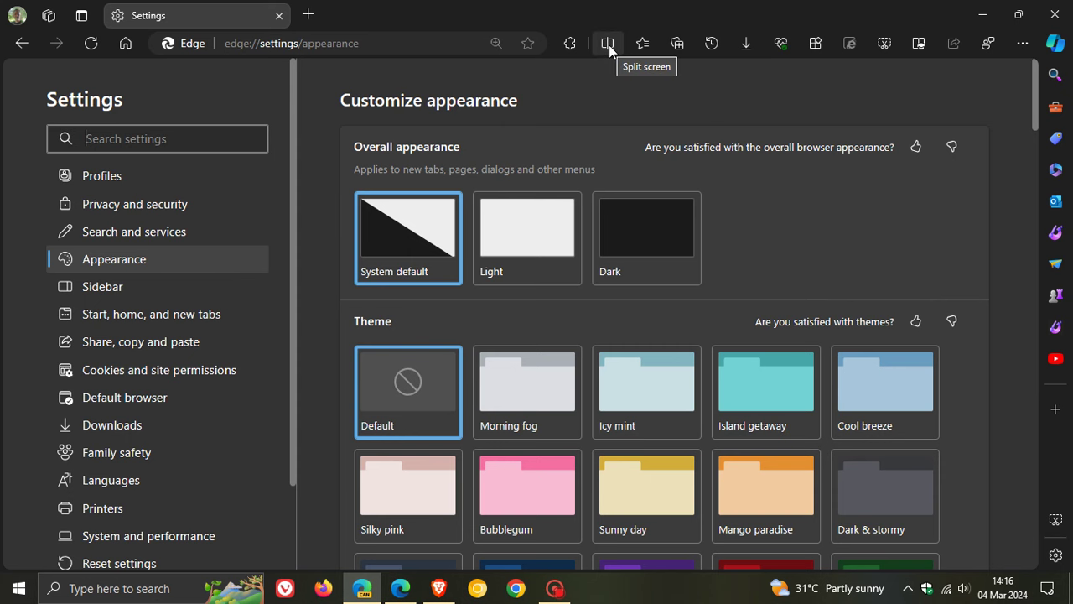
{"action": "scroll", "coordinate": [314, 261], "scroll_direction": "down", "scroll_amount": 3}
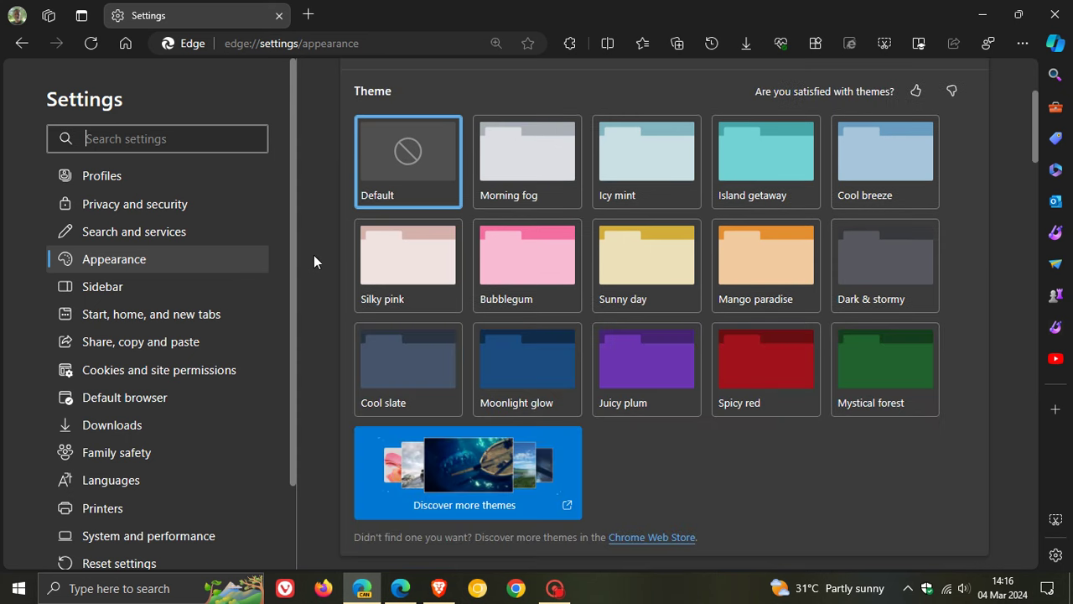
{"action": "scroll", "coordinate": [314, 255], "scroll_direction": "down", "scroll_amount": 10}
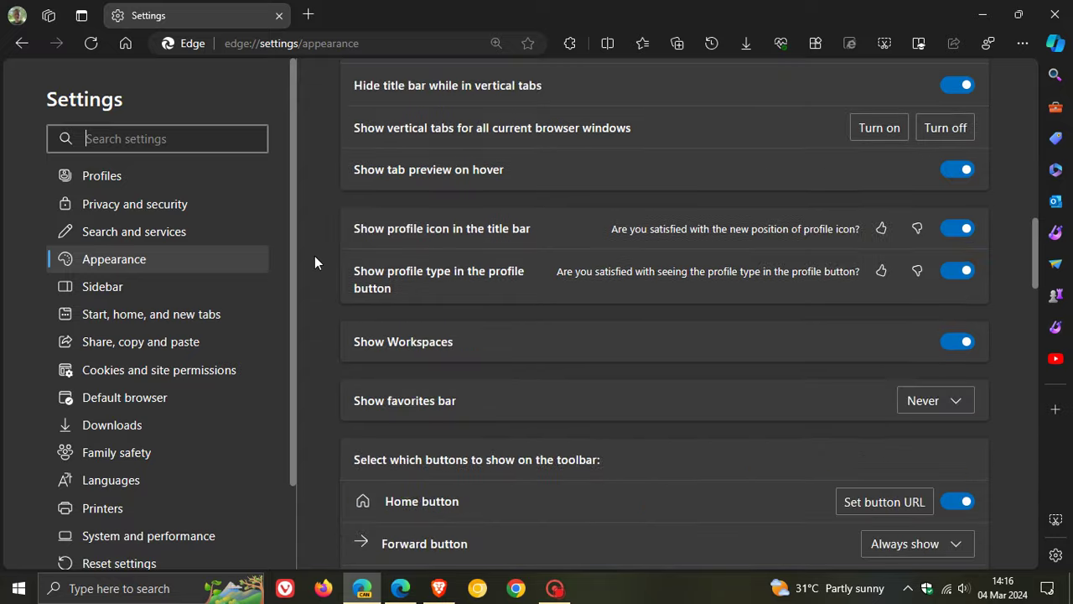
{"action": "scroll", "coordinate": [315, 256], "scroll_direction": "down", "scroll_amount": 2}
{"action": "scroll", "coordinate": [314, 256], "scroll_direction": "down", "scroll_amount": 4}
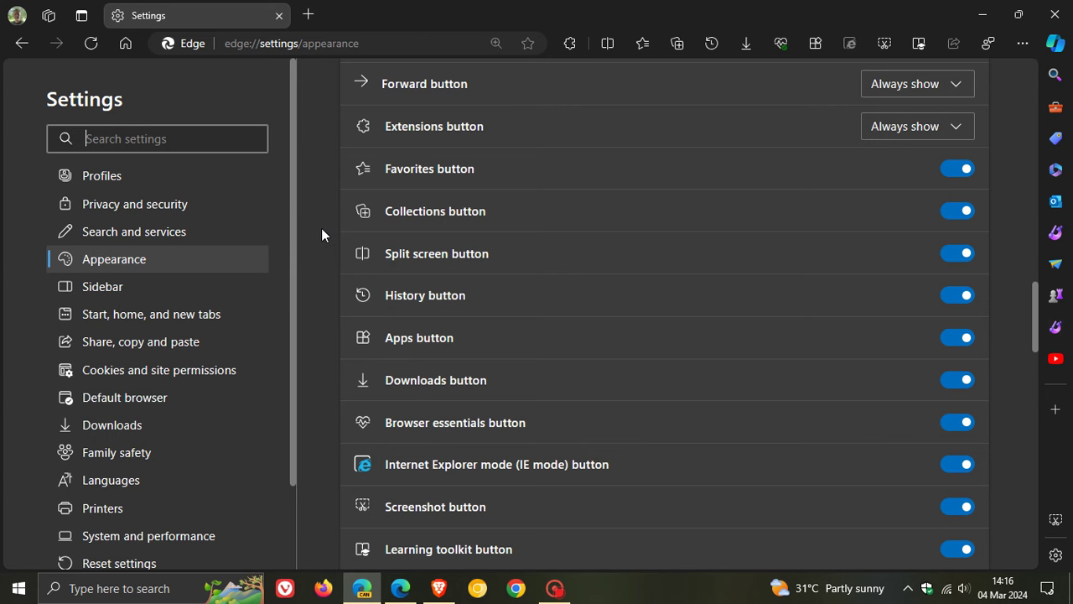
{"action": "scroll", "coordinate": [321, 228], "scroll_direction": "down", "scroll_amount": 3}
{"action": "scroll", "coordinate": [321, 228], "scroll_direction": "down", "scroll_amount": 2}
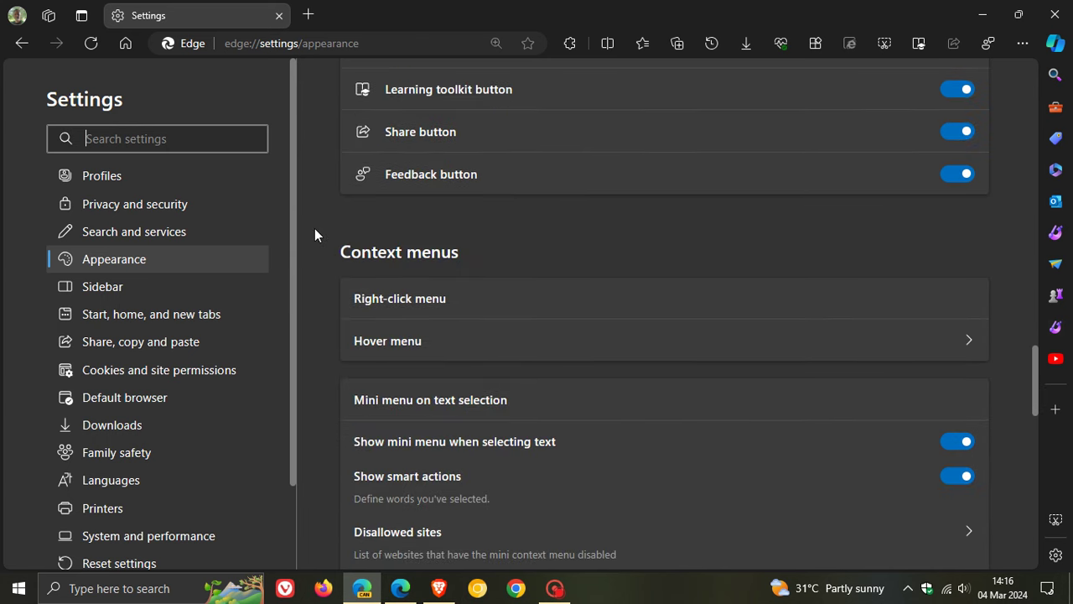
{"action": "scroll", "coordinate": [314, 228], "scroll_direction": "down", "scroll_amount": 3}
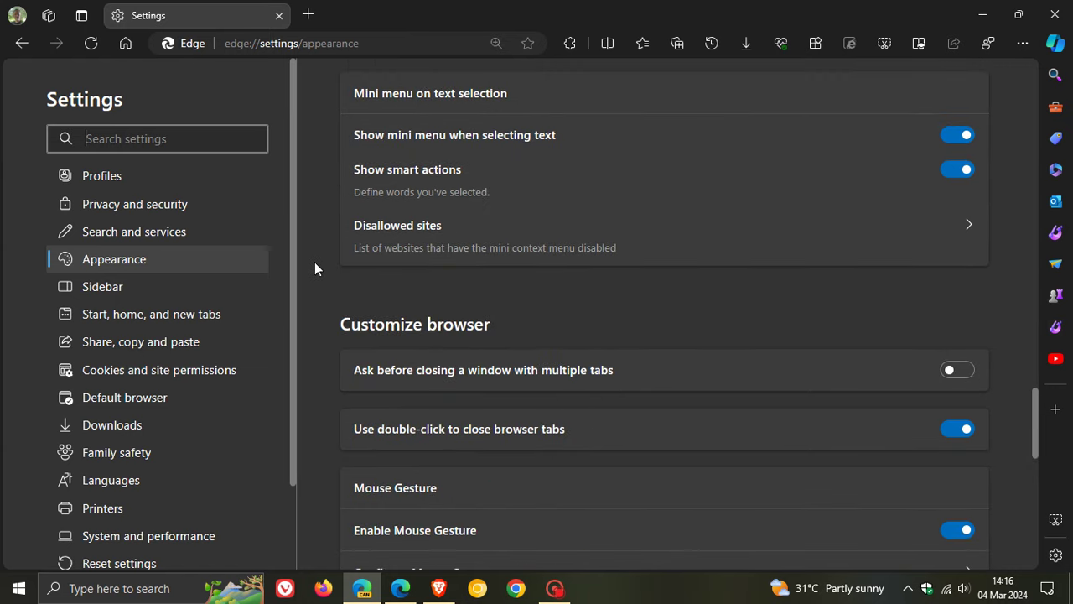
{"action": "scroll", "coordinate": [314, 268], "scroll_direction": "down", "scroll_amount": 6}
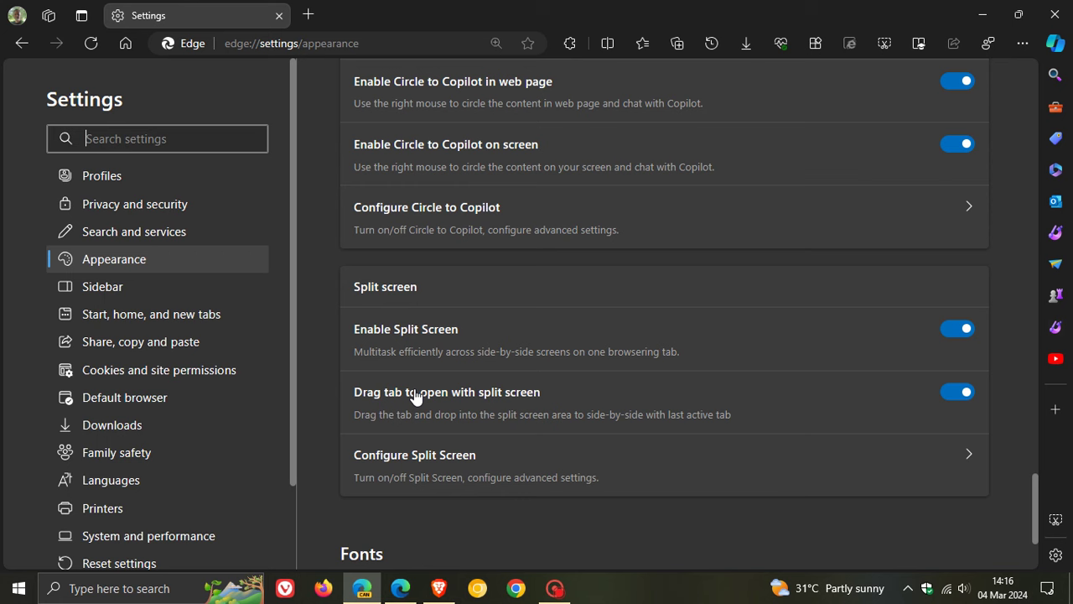
{"action": "left_click", "coordinate": [946, 399]}
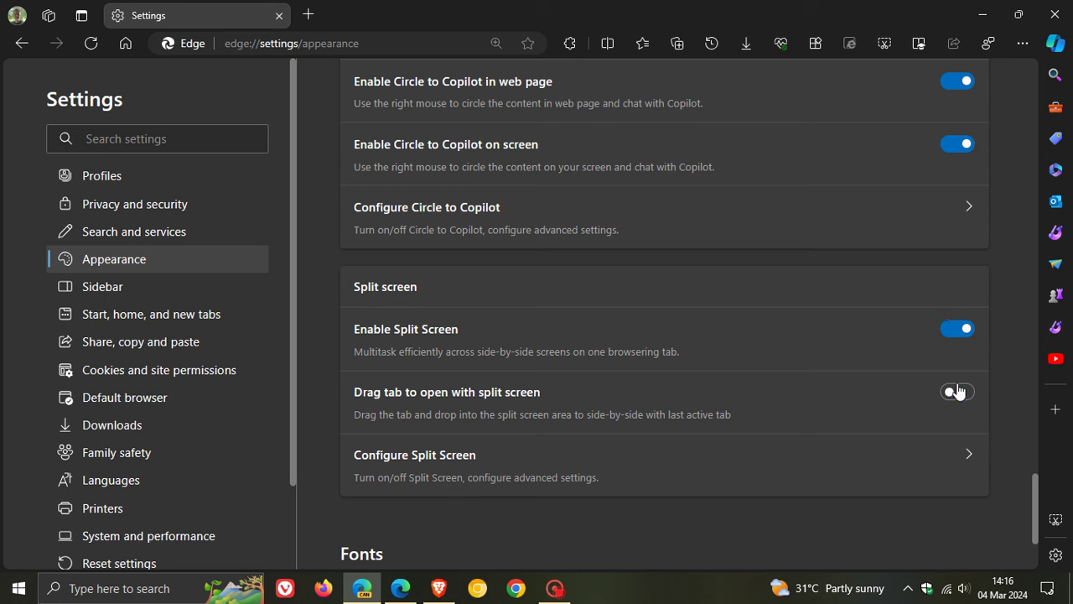
{"action": "key", "text": "space"}
Go to the Microsoft Start home page with the toolbar's Home button
{"action": "left_click", "coordinate": [126, 43]}
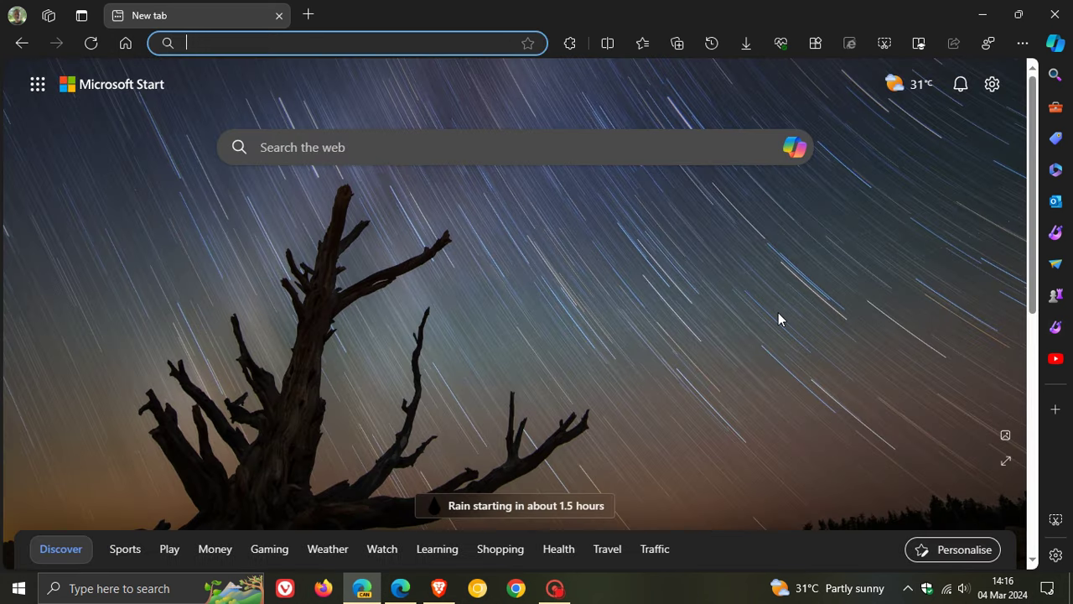